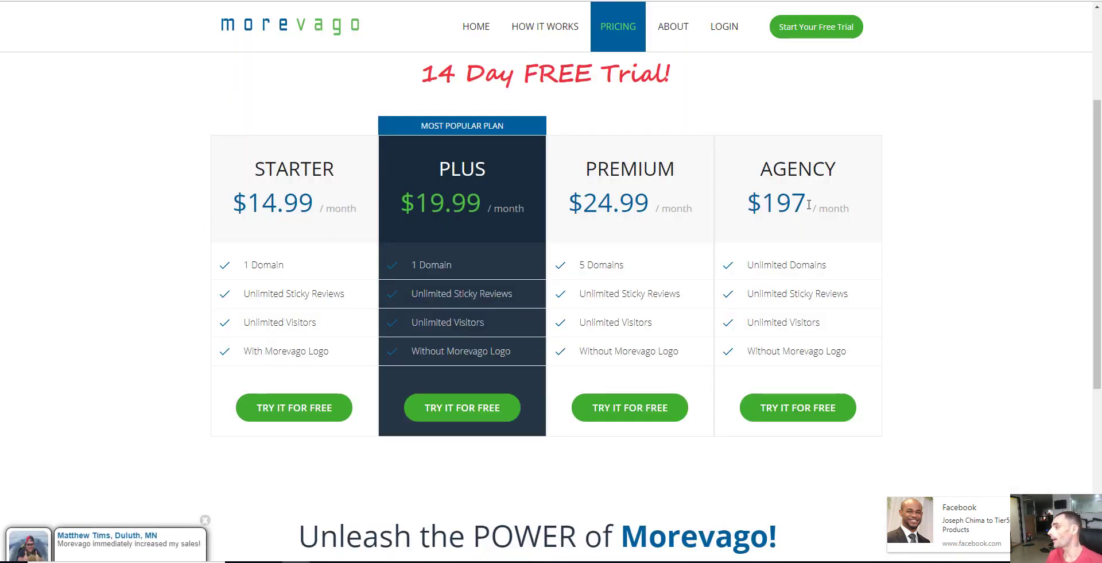
# Highlight the Agency plan's $197 monthly price on the Morevago pricing page.
pyautogui.moveTo(813, 201); pyautogui.dragTo(742, 208)
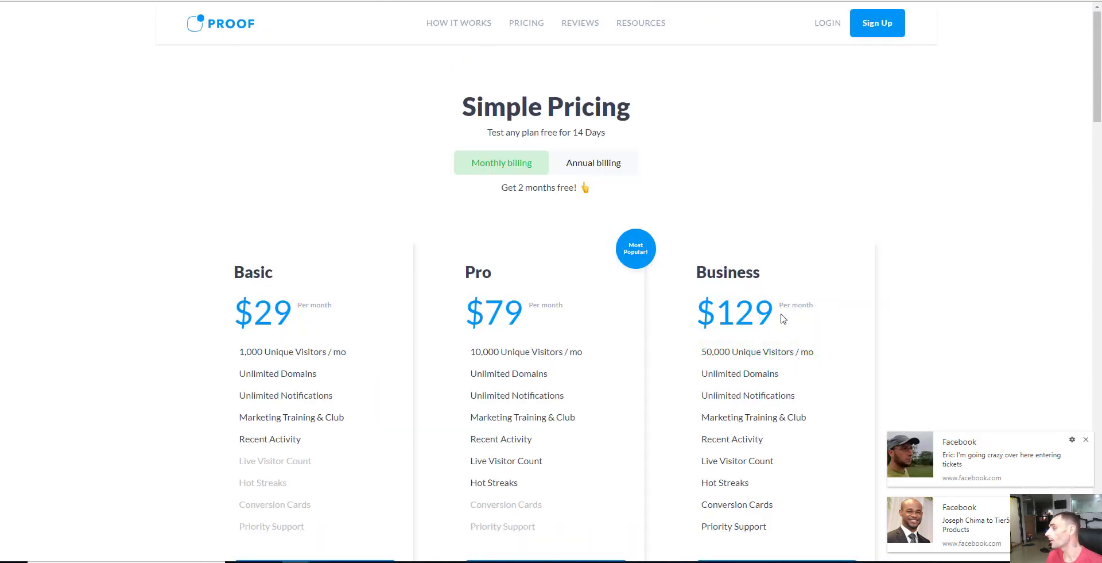
# Highlight the $129 Business price on Proof's pricing page, then clear the highlight.
pyautogui.moveTo(784, 319); pyautogui.dragTo(710, 315)
pyautogui.click(753, 316)
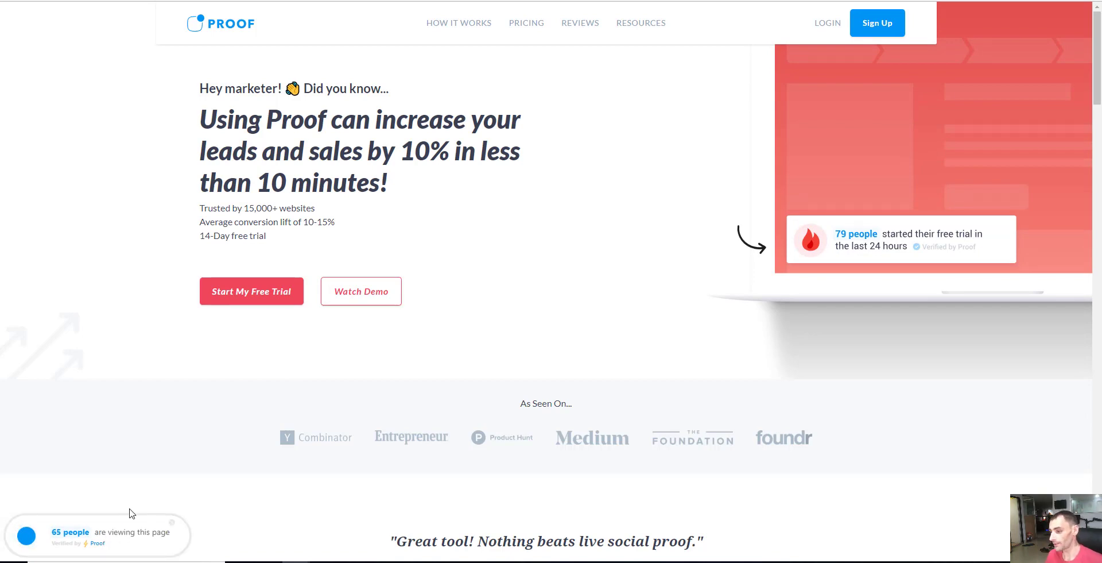
# Highlight the end of Proof's headline, then return to the Morevago home page.
pyautogui.moveTo(437, 193)
pyautogui.mouseDown()
pyautogui.moveTo(353, 173)
pyautogui.moveTo(319, 151)
pyautogui.mouseUp()
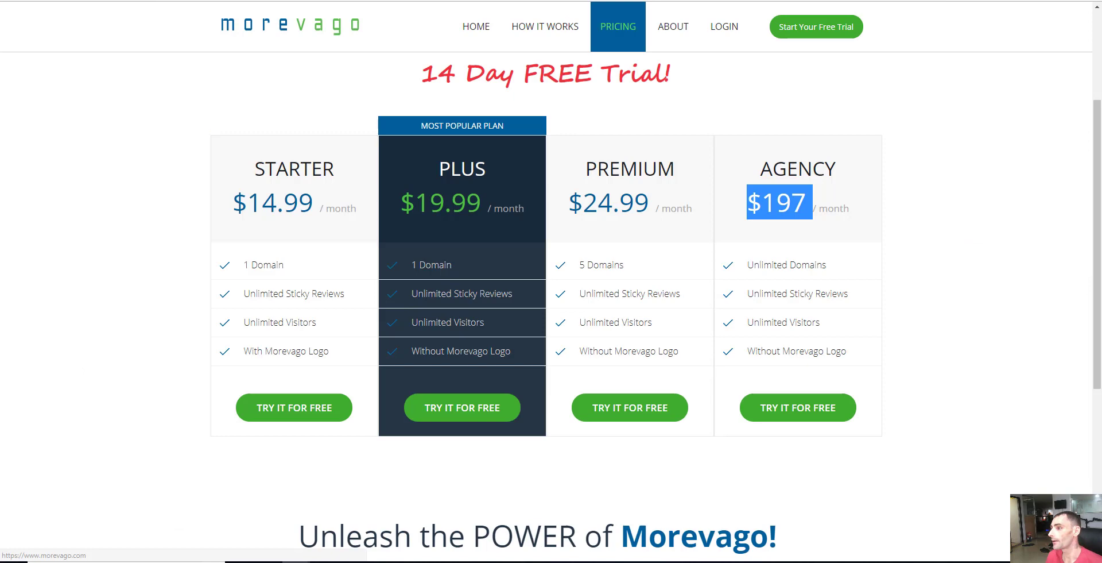
pyautogui.scroll(1, 477, 24)
pyautogui.click(477, 24)
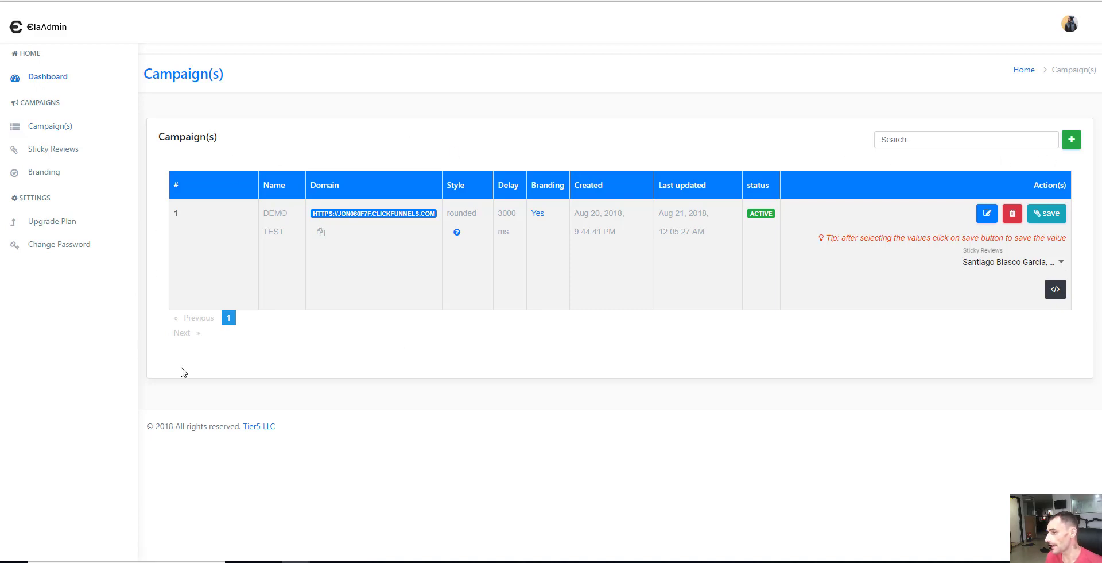
# Start a new campaign, leaving name, domain and style fields empty.
pyautogui.click(1072, 139)
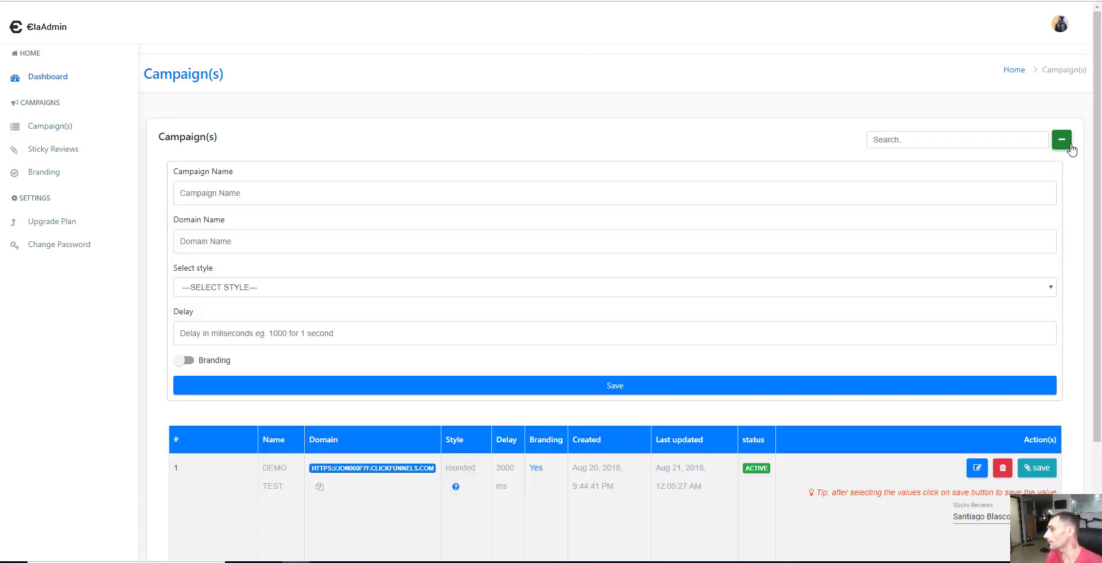
pyautogui.click(295, 196)
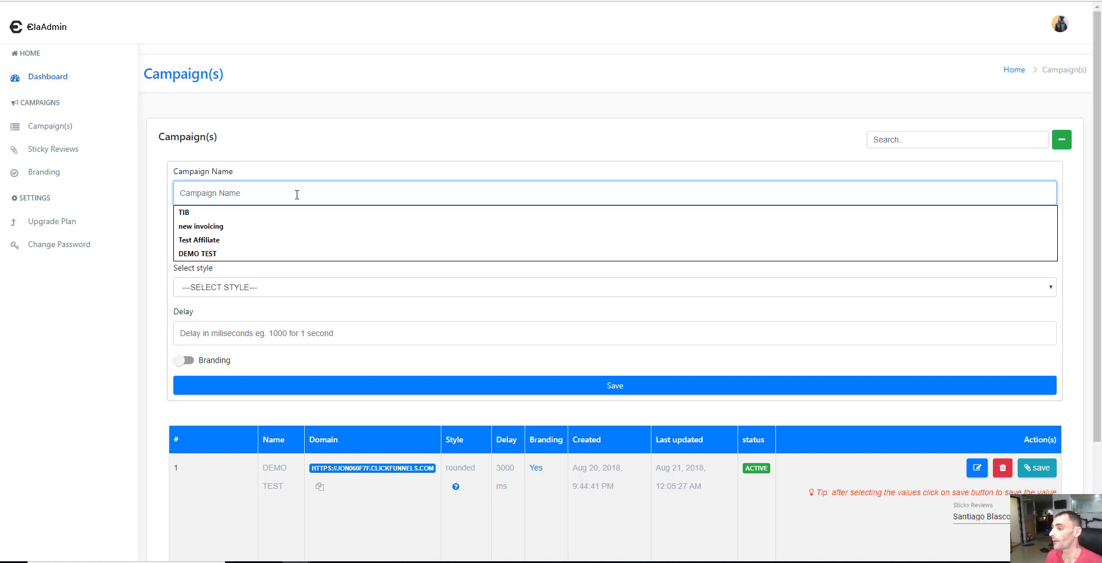
pyautogui.click(266, 261)
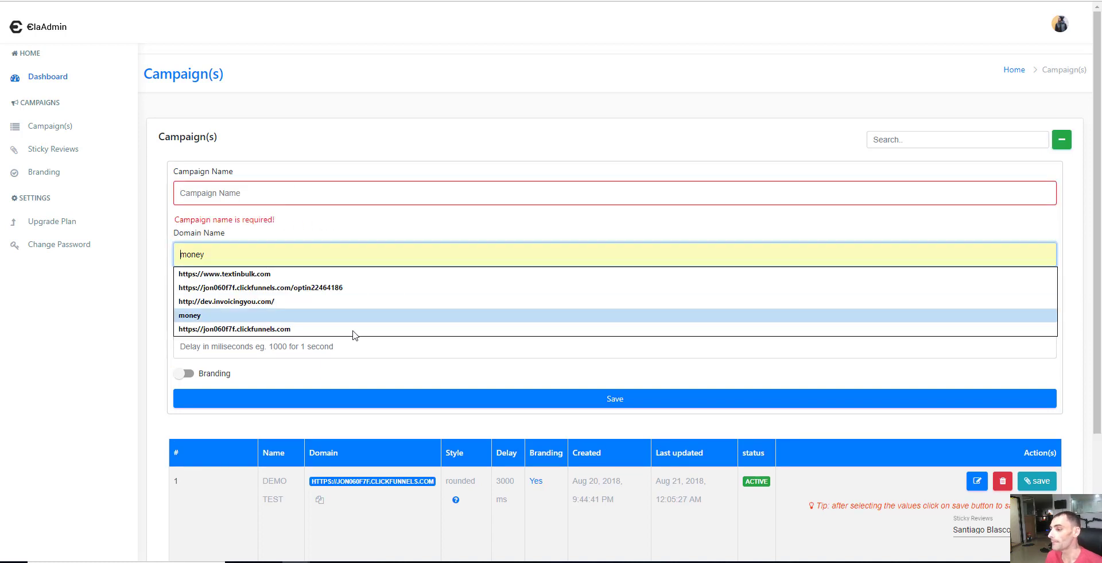
pyautogui.click(249, 220)
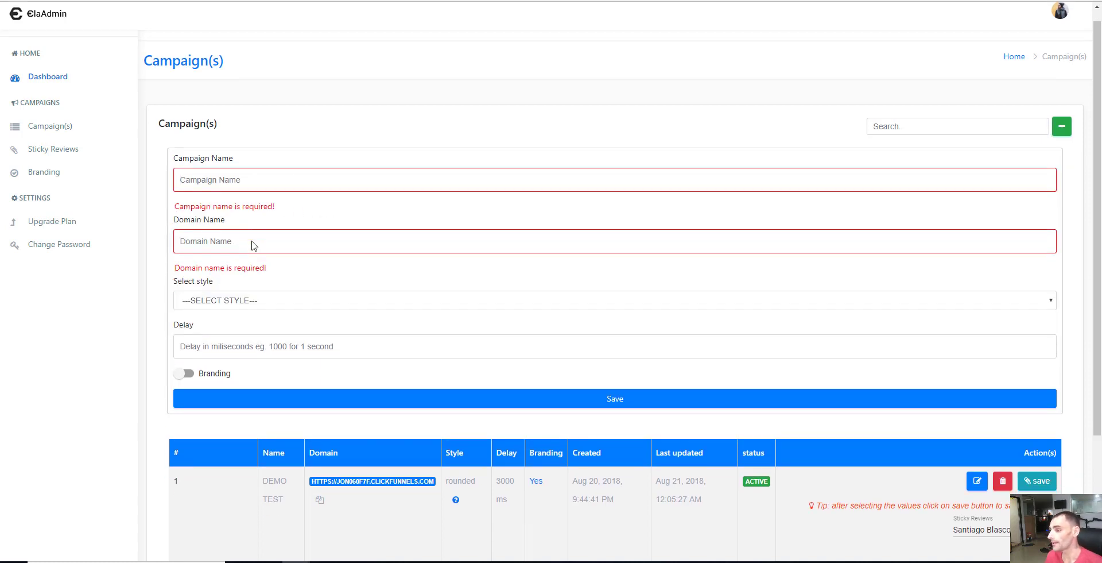
pyautogui.scroll(-2, 256, 243)
pyautogui.click(273, 199)
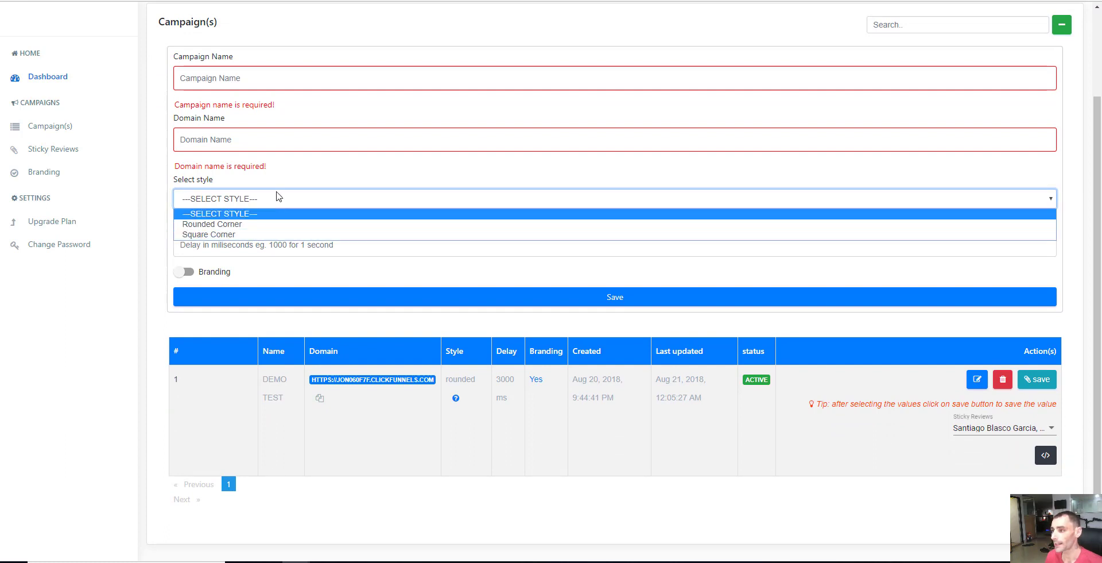
pyautogui.click(284, 175)
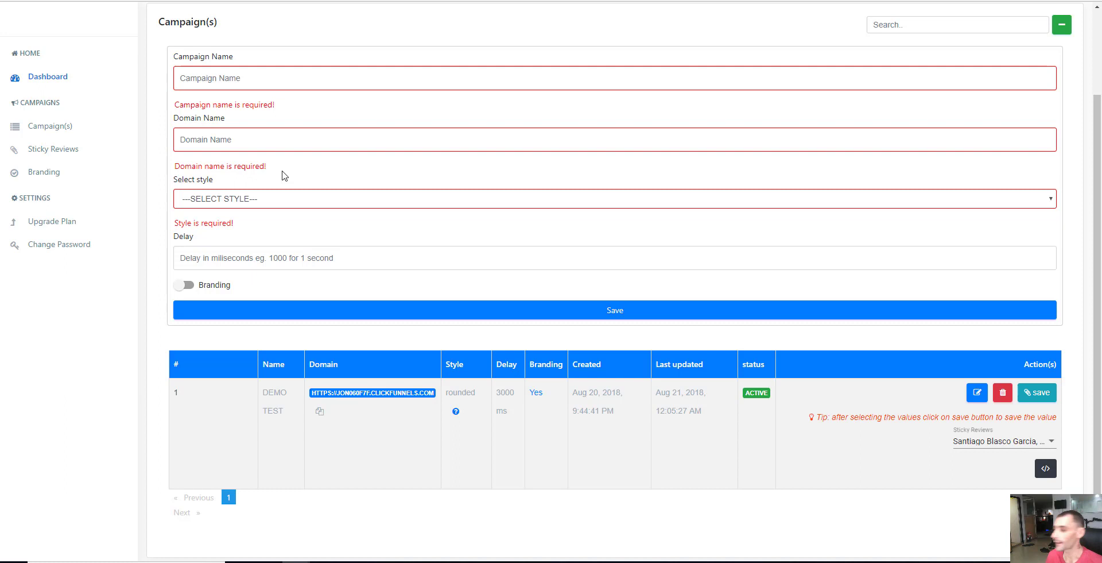
# Leave the notification delay empty, turn branding on and choose Click Funnels.
pyautogui.click(278, 260)
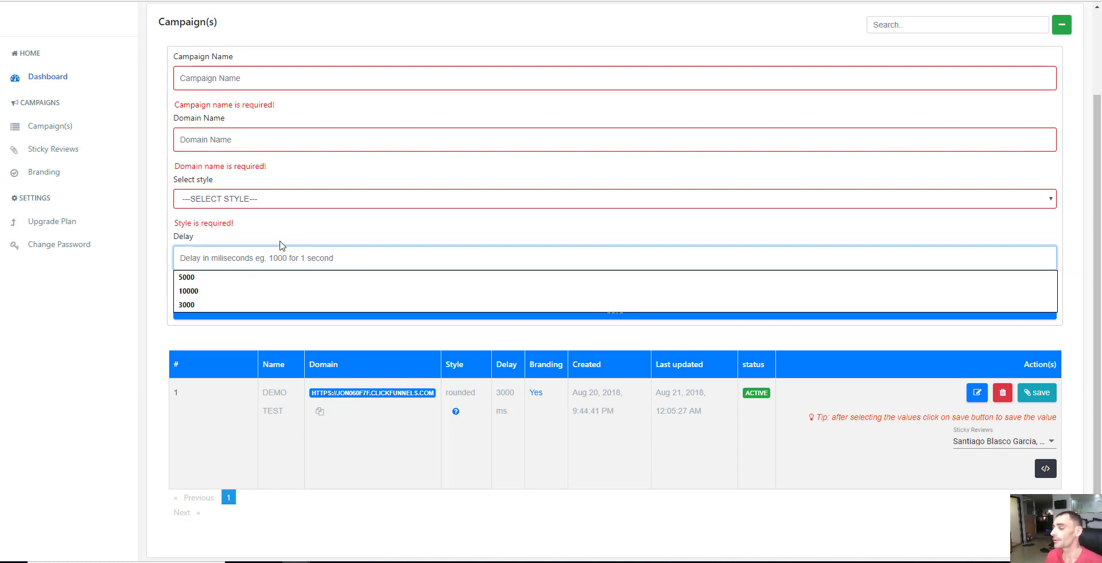
pyautogui.click(254, 230)
pyautogui.scroll(-1, 247, 236)
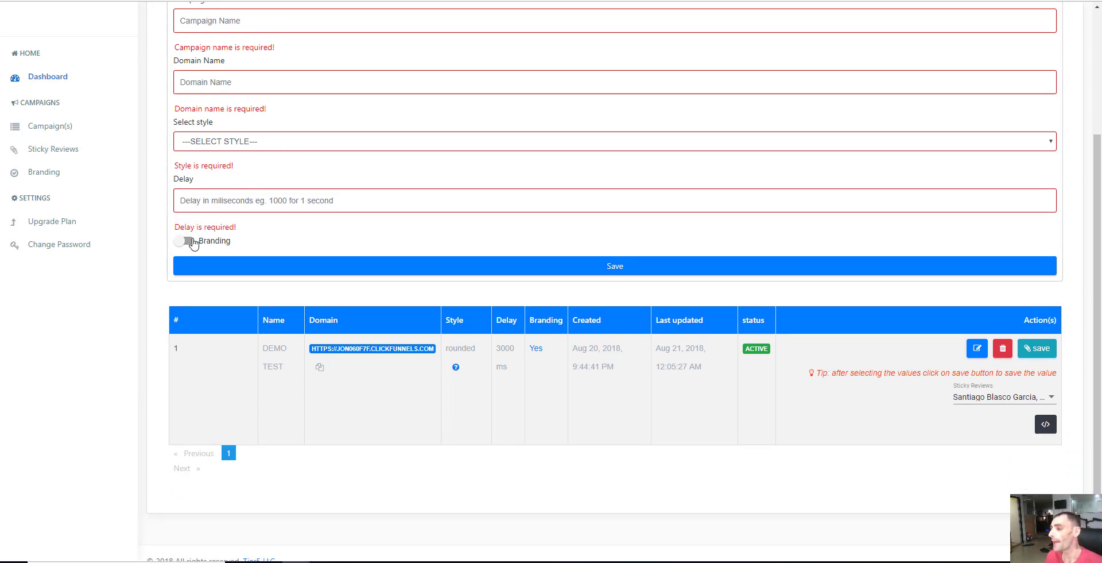
pyautogui.click(188, 241)
pyautogui.click(580, 251)
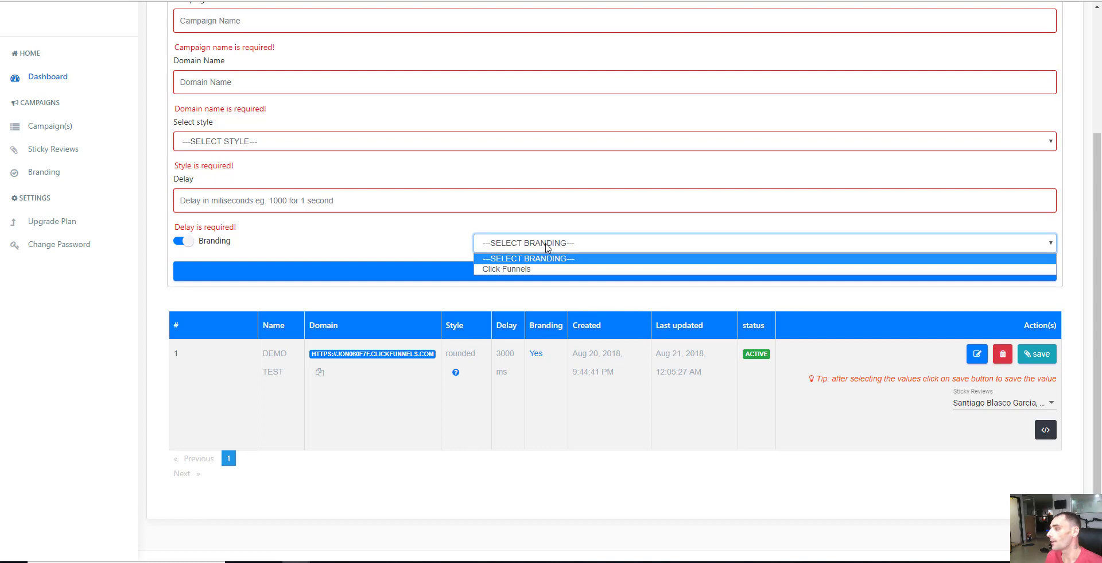
pyautogui.click(525, 270)
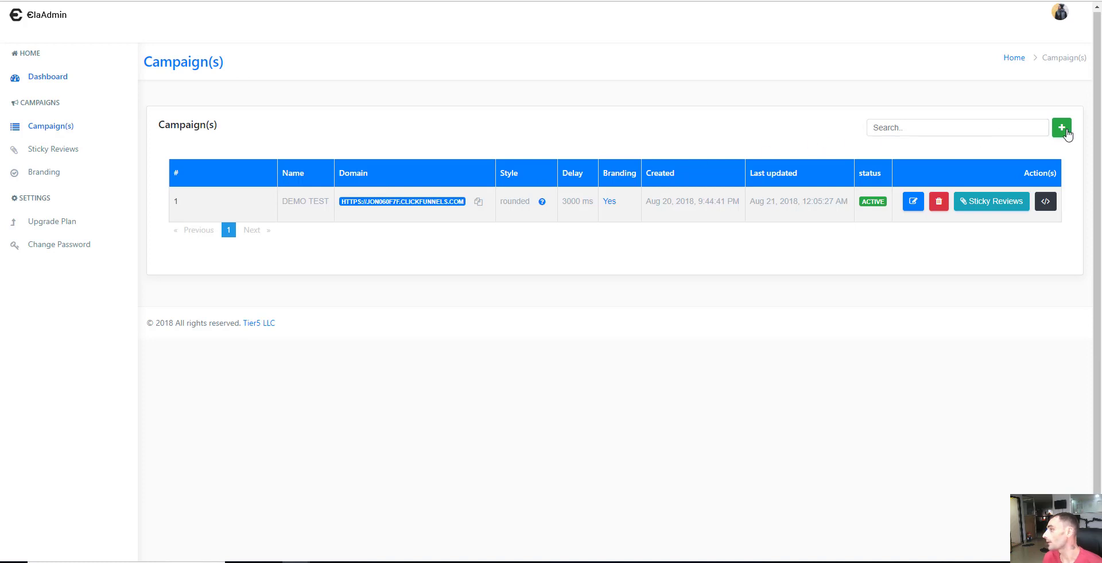
# Reopen the new-campaign form with branding on, showing Click Funnels as an option.
pyautogui.click(1062, 128)
pyautogui.click(182, 308)
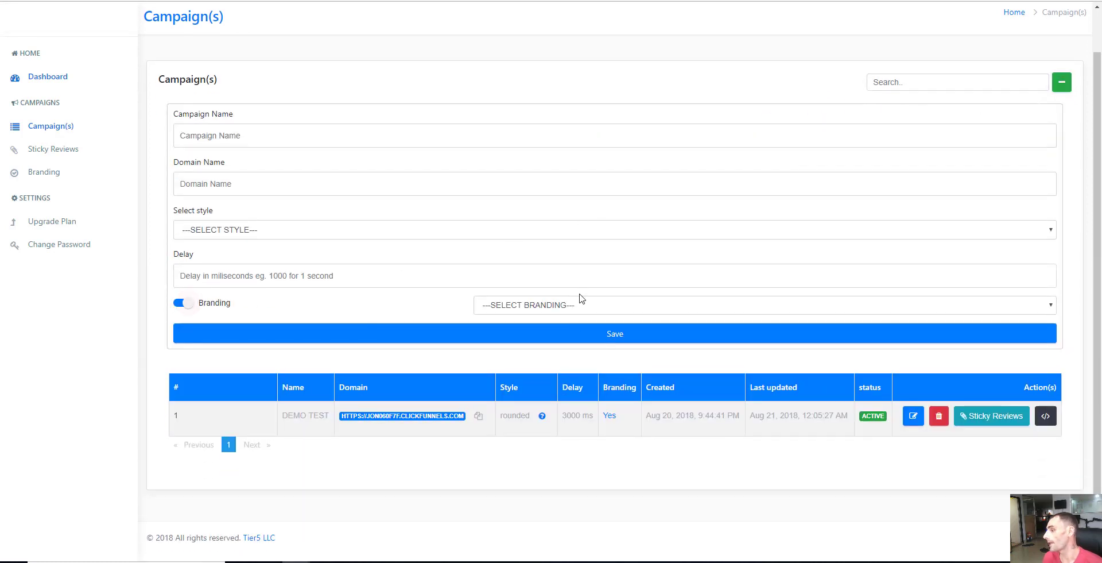
pyautogui.click(575, 306)
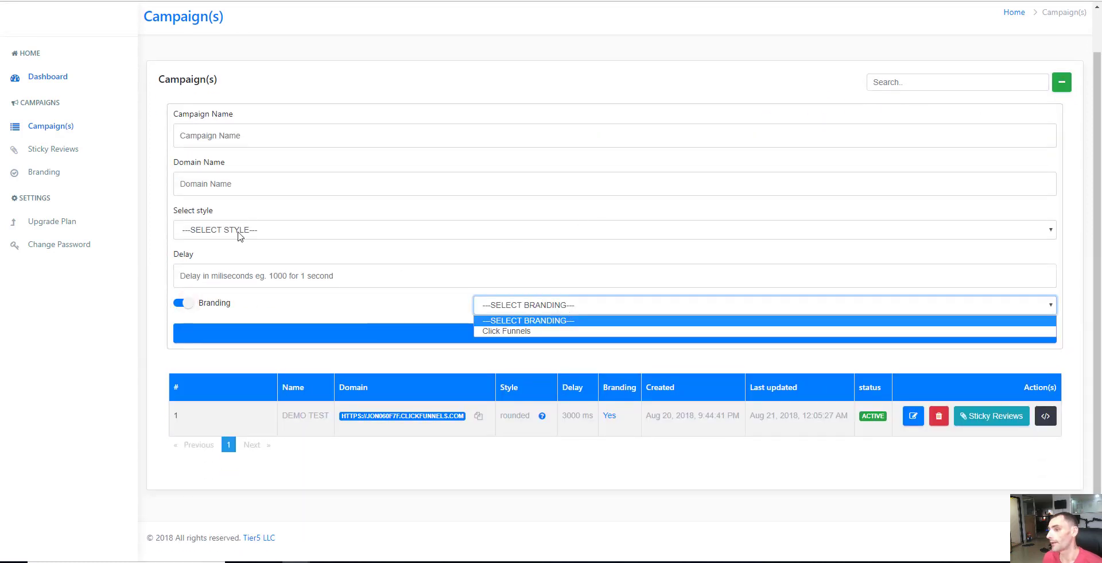
# View the two sticky reviews and their empty add form, then go to the Branding list.
pyautogui.click(57, 151)
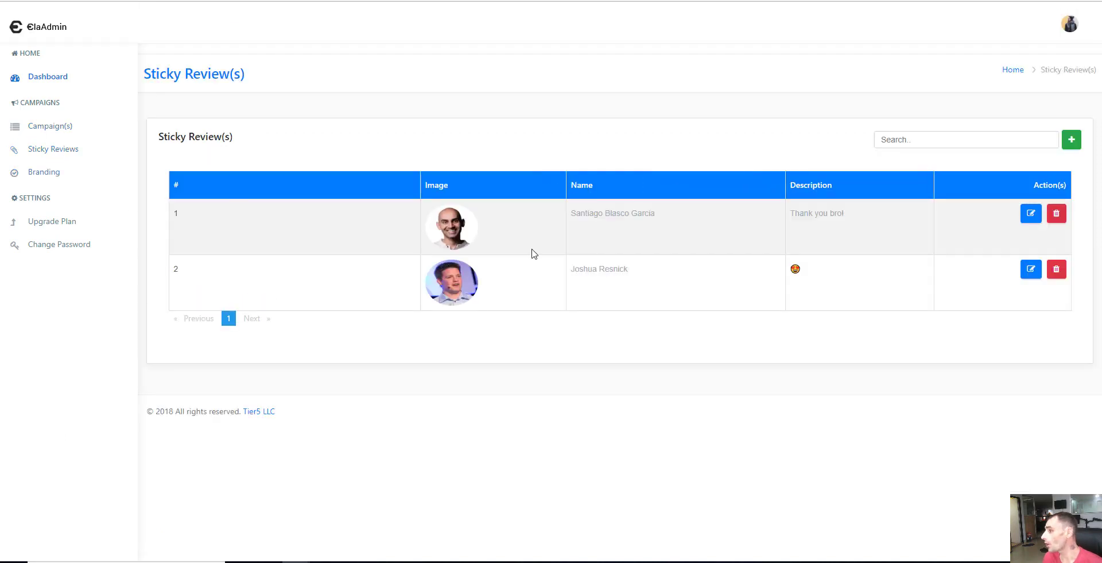
pyautogui.click(1071, 140)
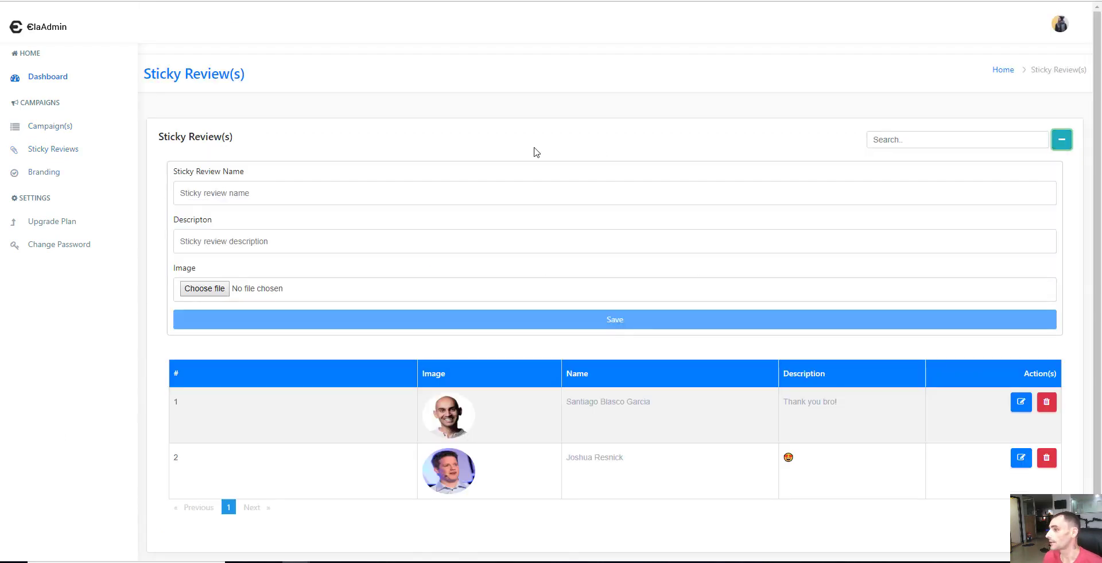
pyautogui.click(299, 194)
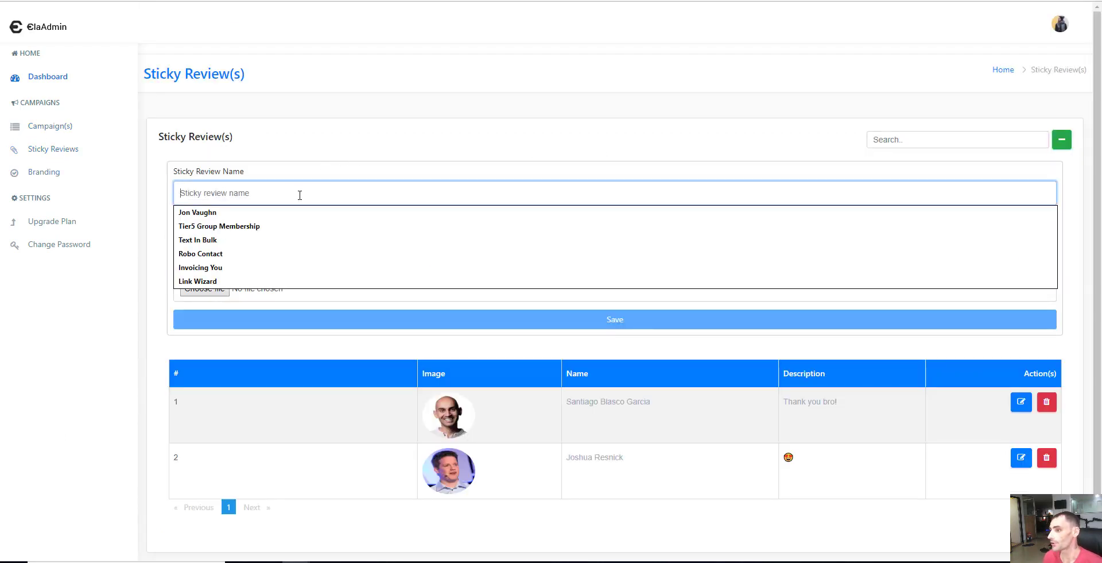
pyautogui.click(320, 132)
pyautogui.click(255, 251)
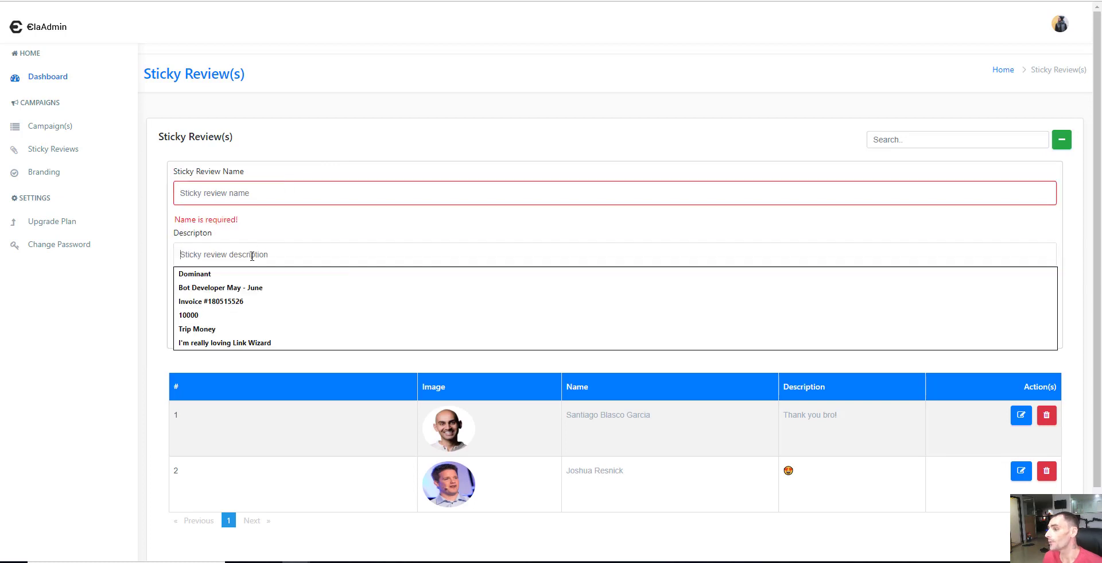
pyautogui.click(308, 236)
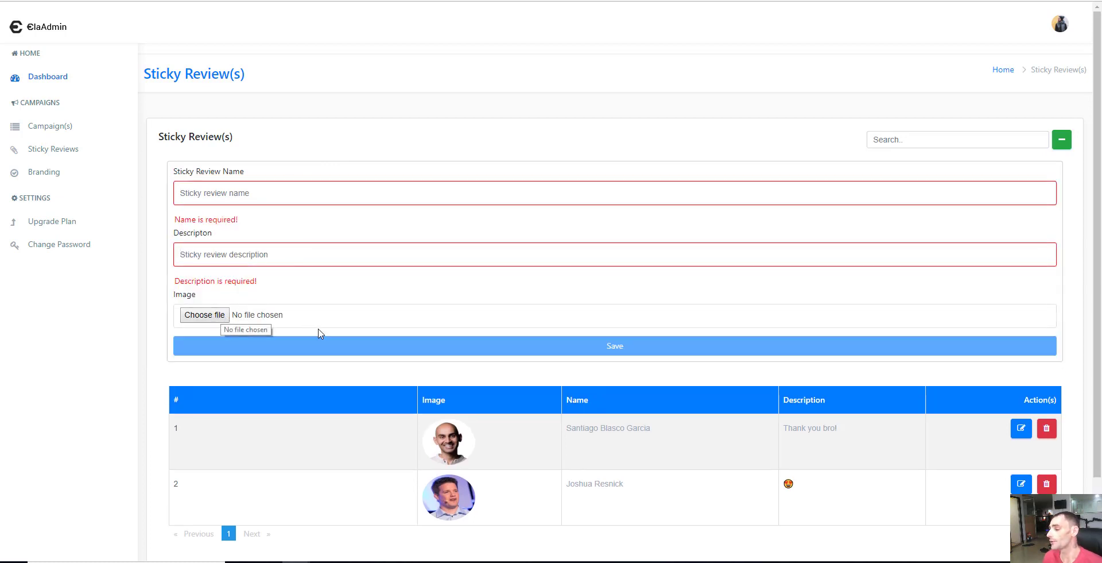
pyautogui.click(51, 174)
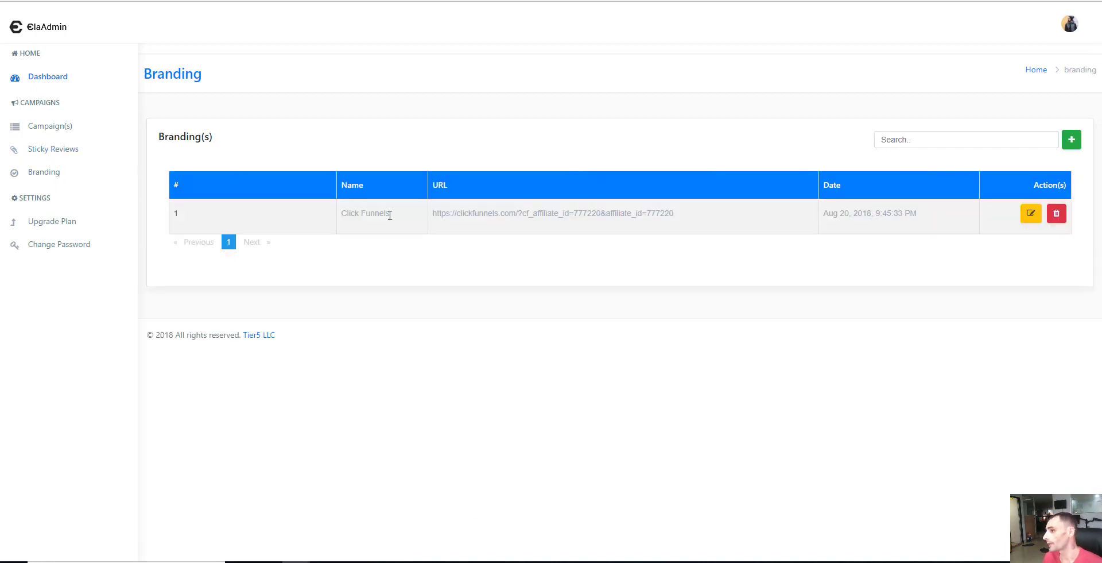
# Highlight the Click Funnels brand, leave the new-brand form empty, and return to Campaign(s).
pyautogui.moveTo(348, 213); pyautogui.dragTo(388, 212)
pyautogui.click(1071, 139)
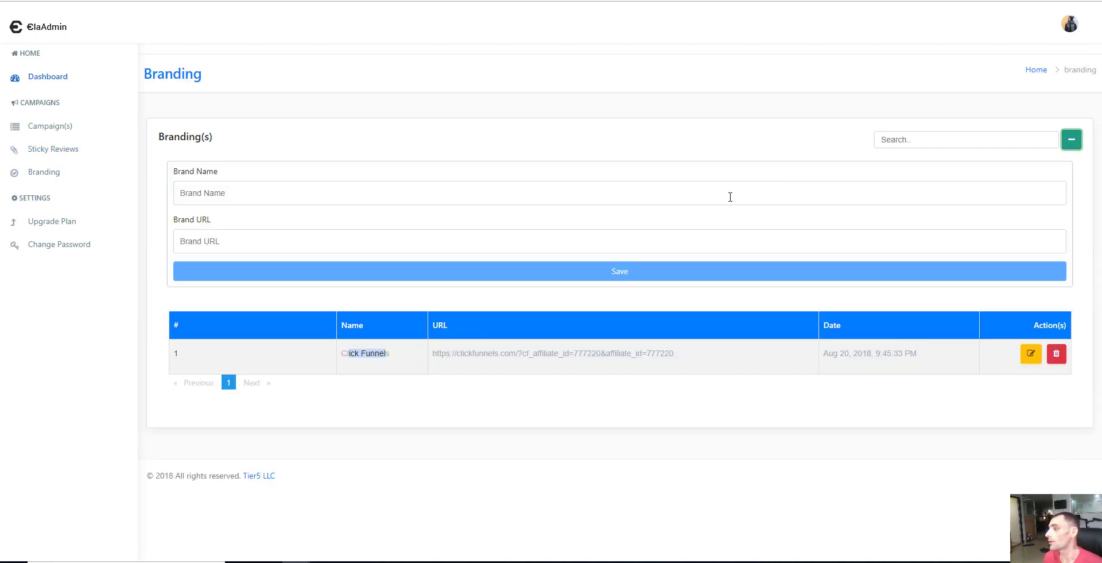
pyautogui.click(227, 192)
pyautogui.click(233, 239)
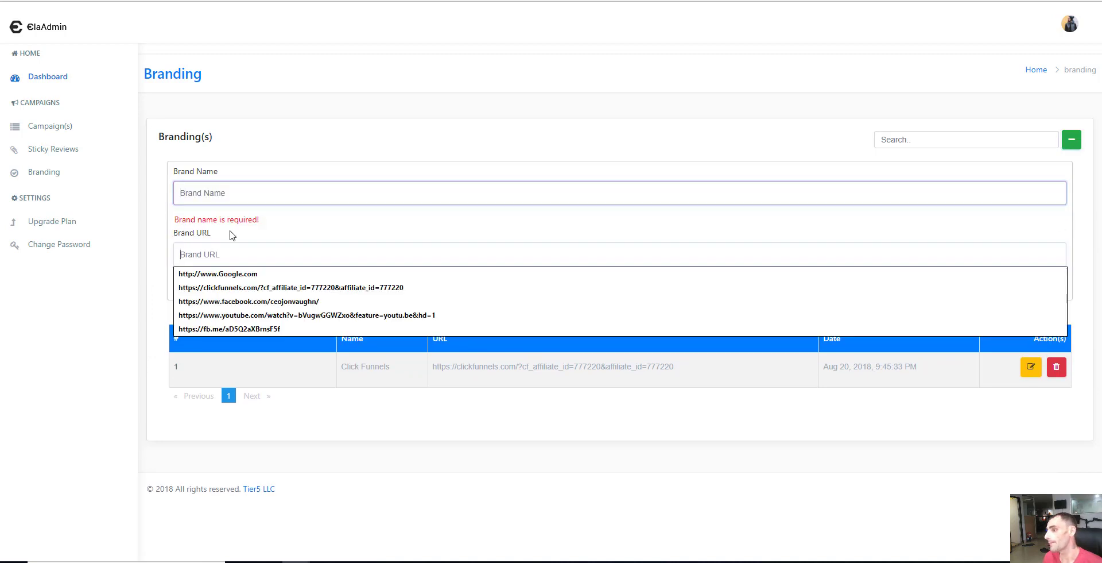
pyautogui.click(266, 164)
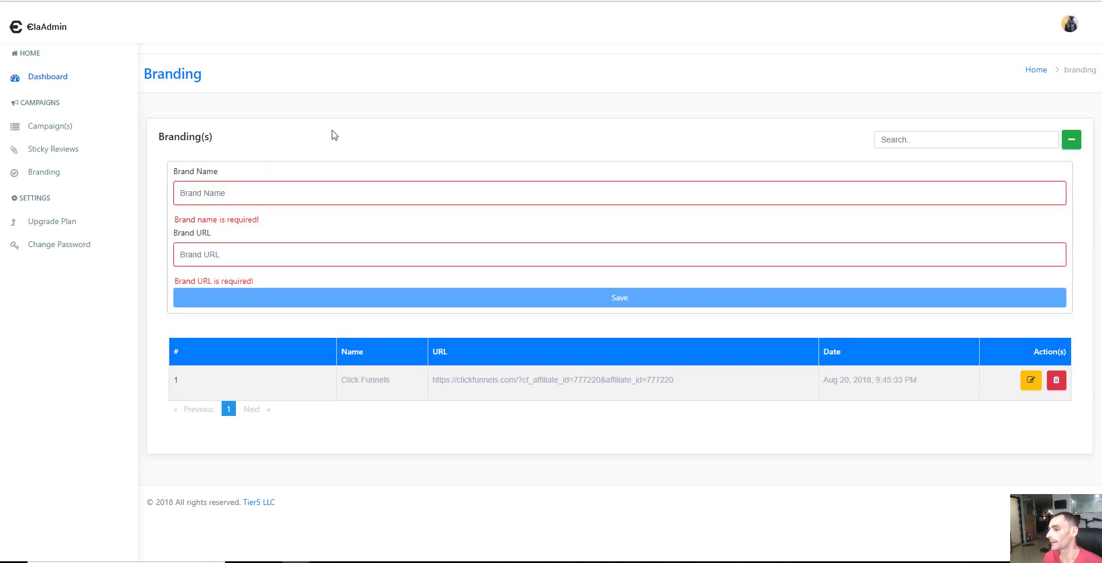
pyautogui.click(51, 126)
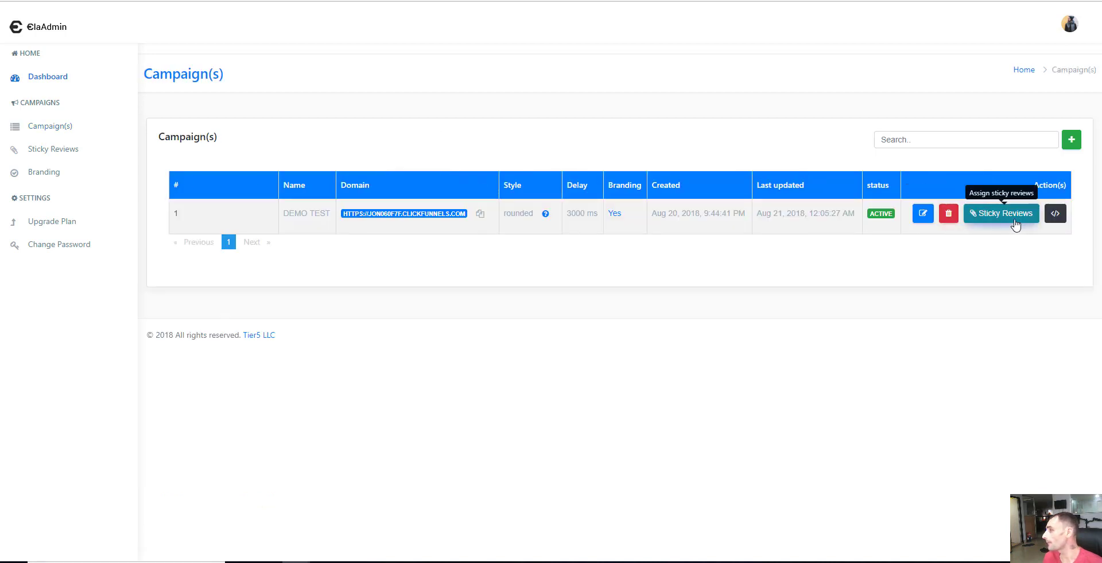
# Edit the DEMO TEST campaign, keeping Click Funnels as its branding.
pyautogui.click(922, 213)
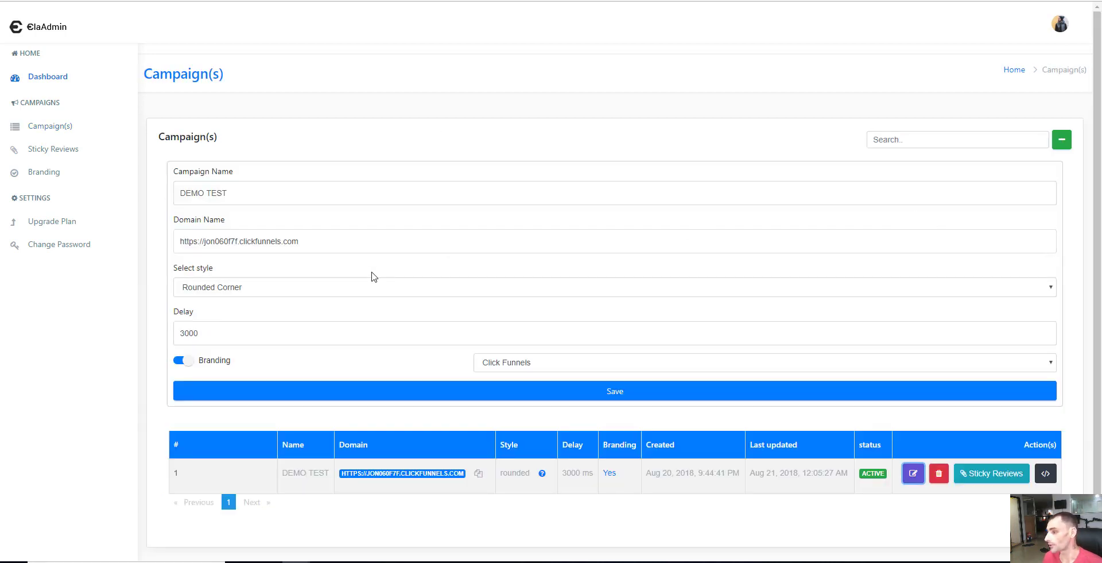
pyautogui.click(551, 368)
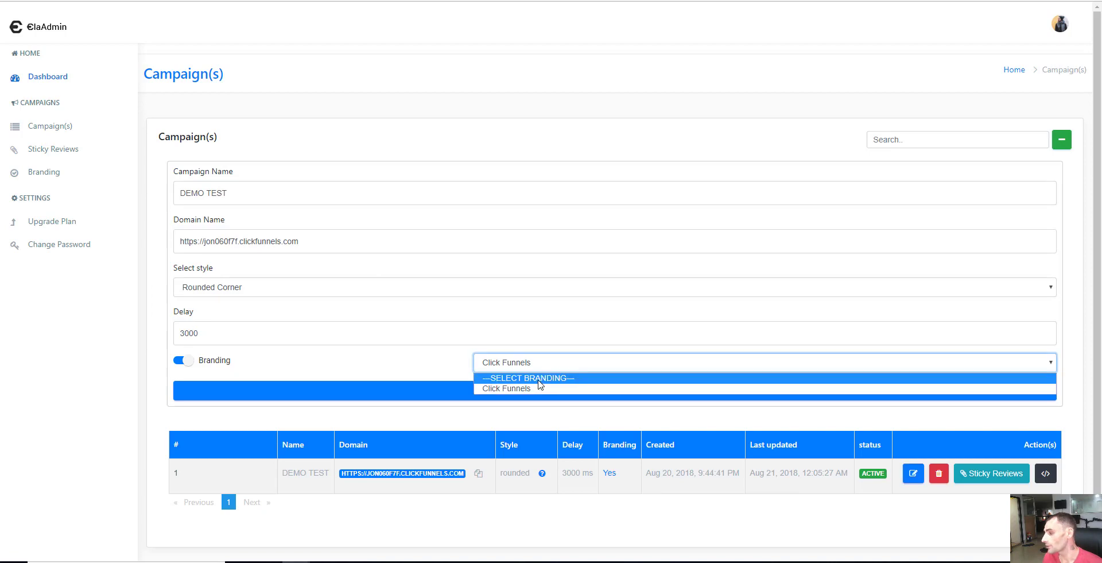
pyautogui.click(339, 354)
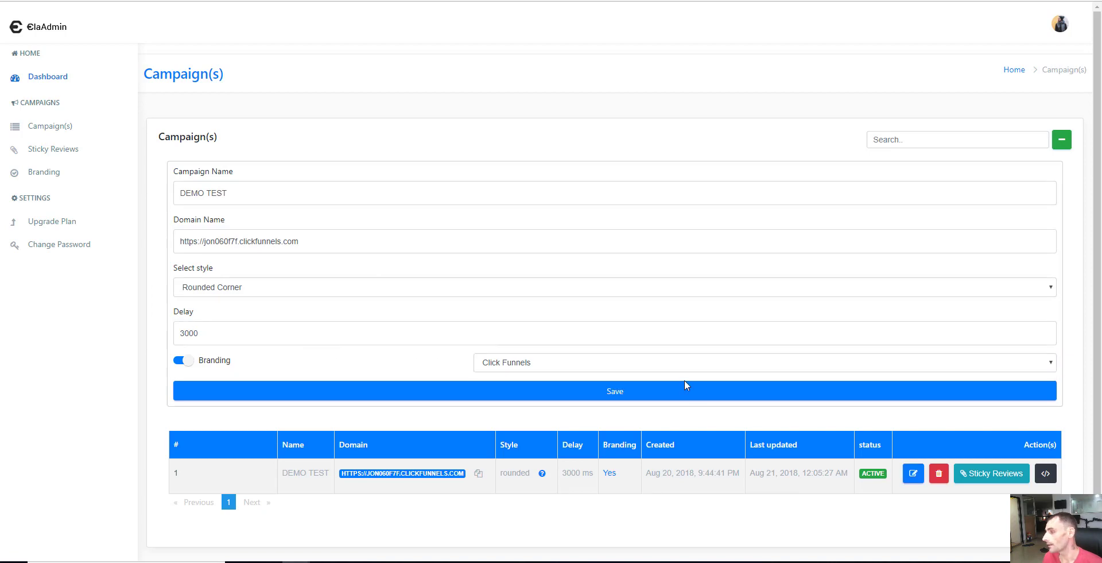
# Tick both available sticky reviews for DEMO TEST.
pyautogui.click(991, 472)
pyautogui.scroll(-3, 934, 323)
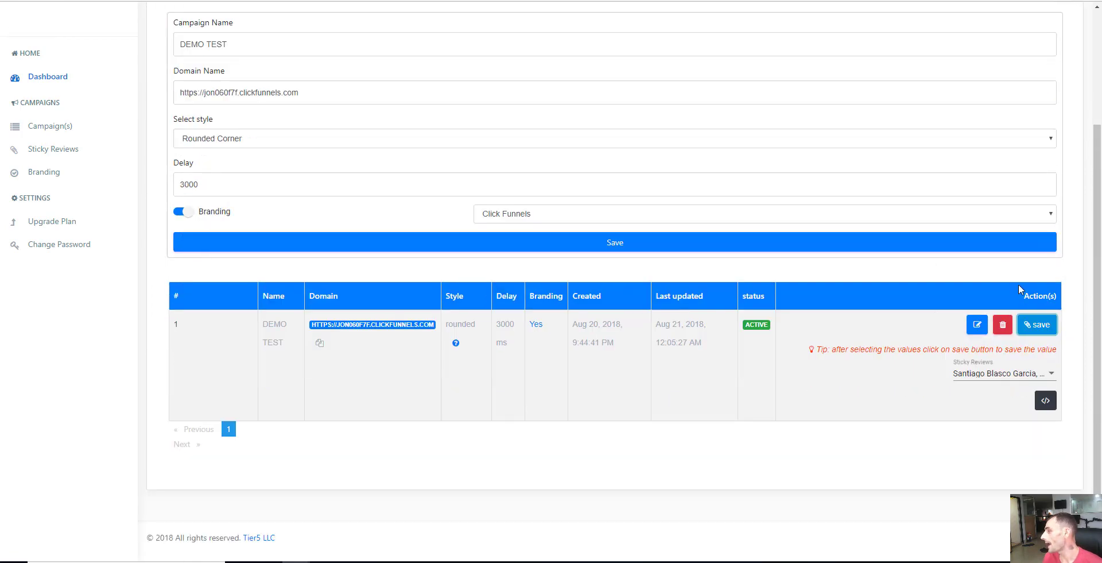
pyautogui.click(1021, 377)
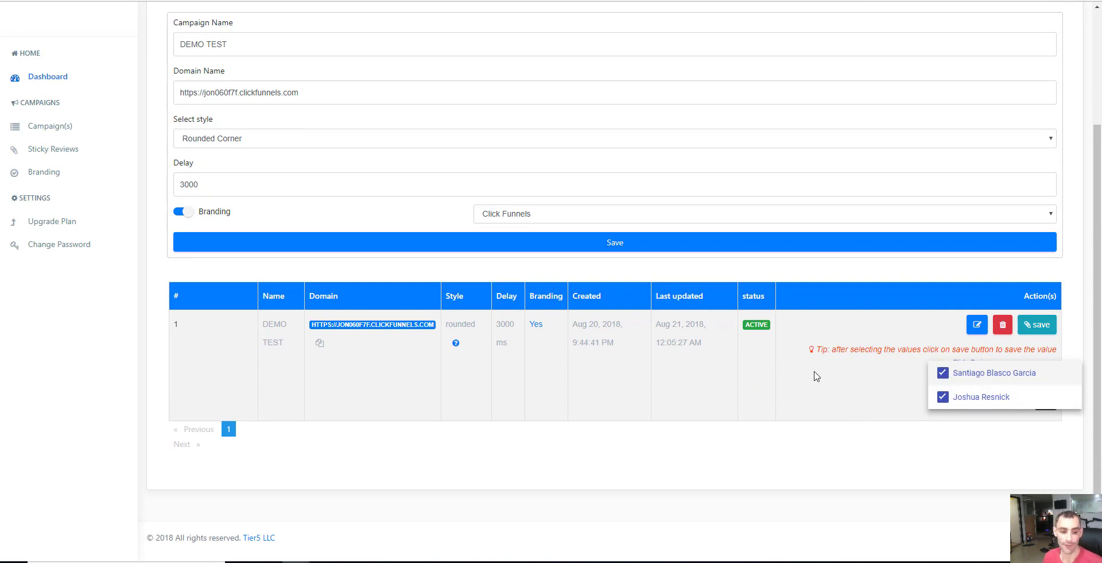
pyautogui.click(795, 387)
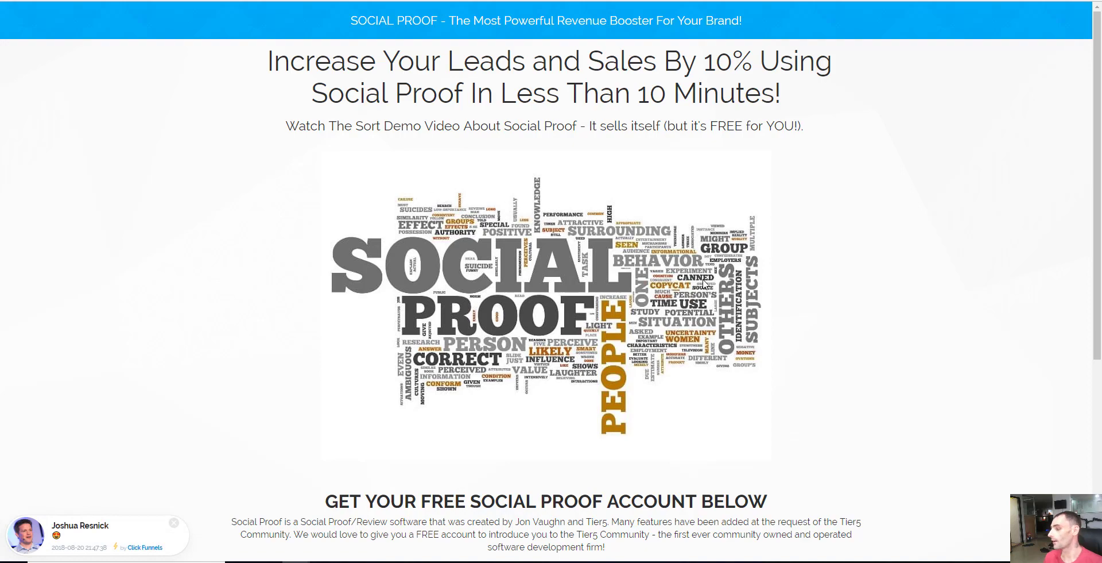
# Check the ClickFunnels landing page's review pop-ups and signup form, then return to the admin.
pyautogui.scroll(-5, 704, 283)
pyautogui.moveTo(716, 365); pyautogui.dragTo(617, 362)
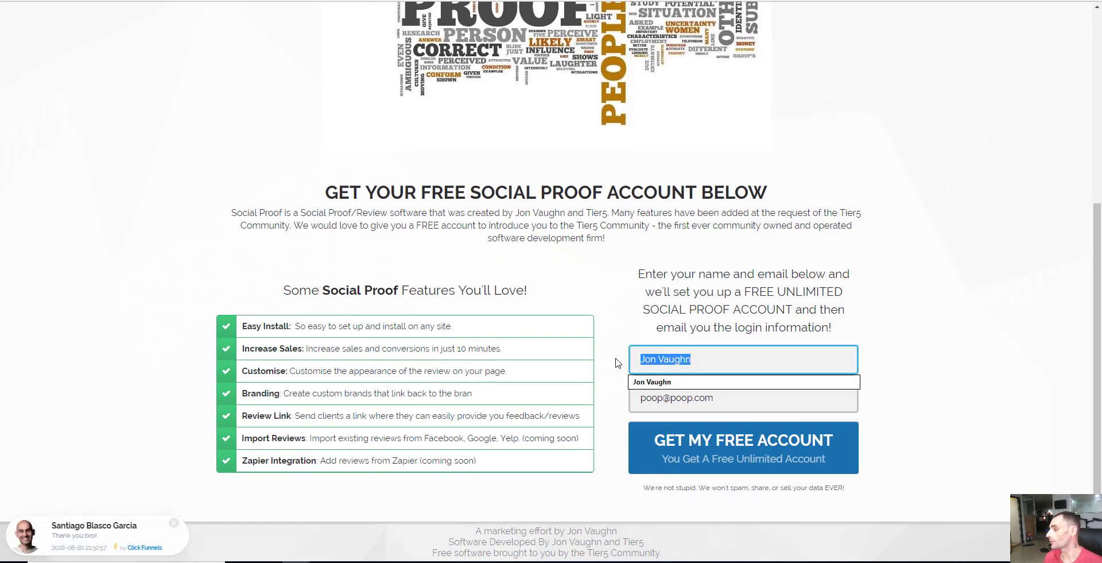
pyautogui.press('Tab')
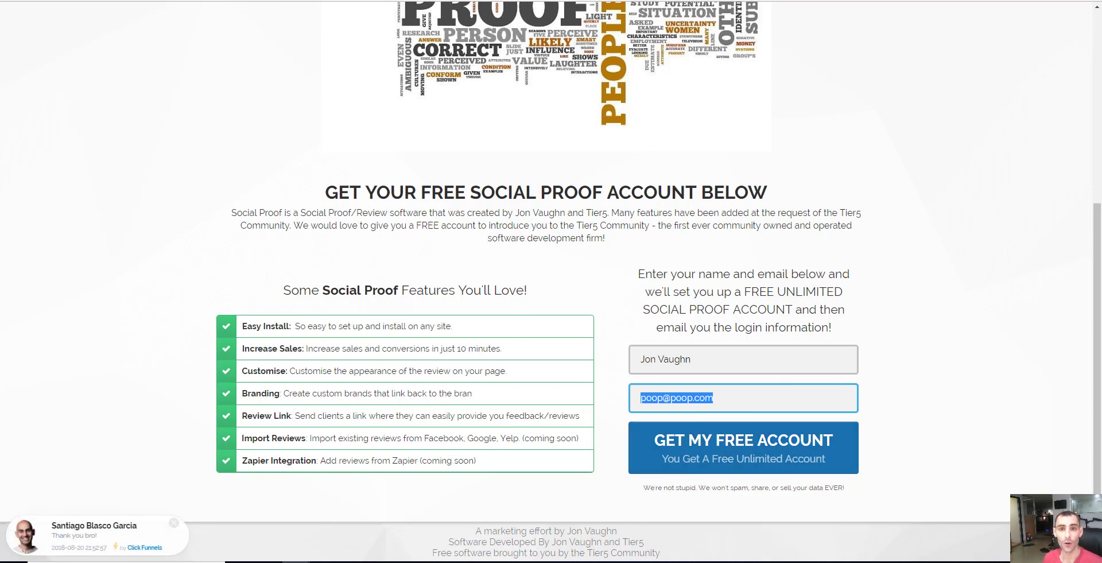
pyautogui.hotkey('alt', 'Tab')
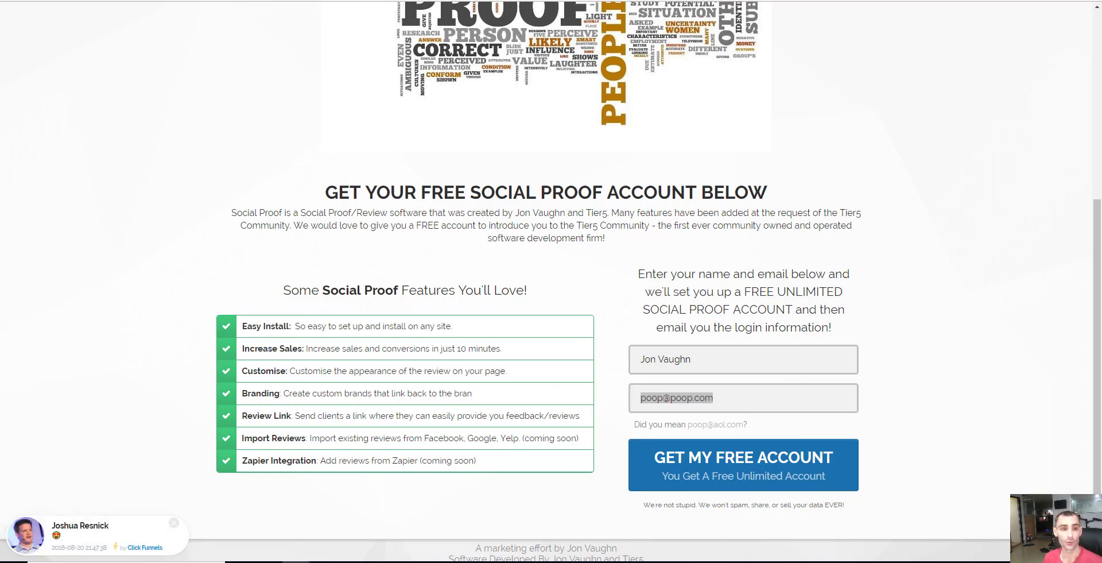
pyautogui.scroll(5, 561, 369)
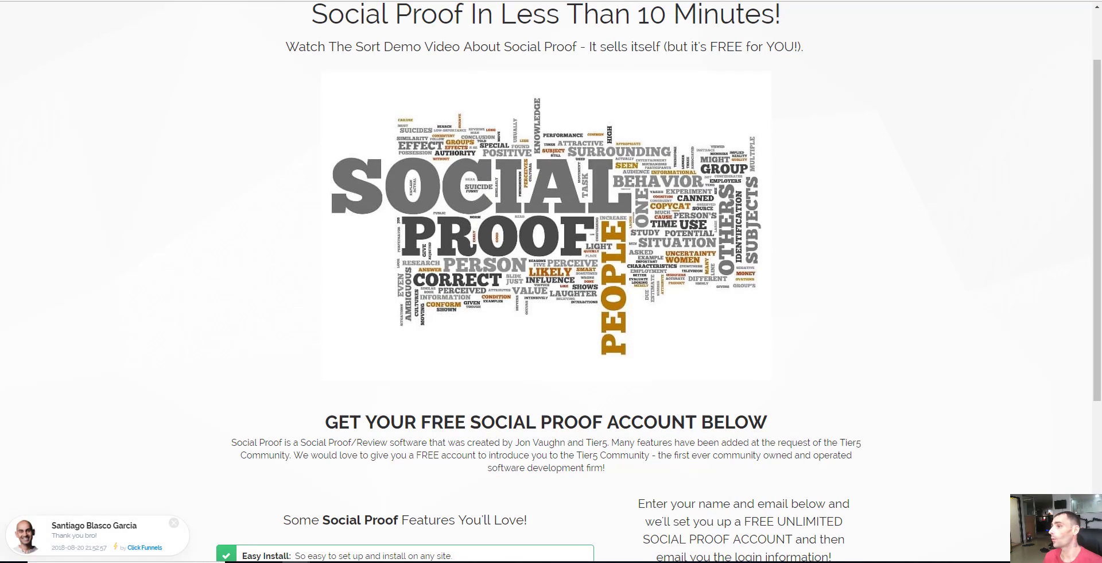
pyautogui.hotkey('alt', 'Tab')
# Save the two sticky reviews on DEMO TEST's Sticky Reviews row.
pyautogui.scroll(2, 310, 103)
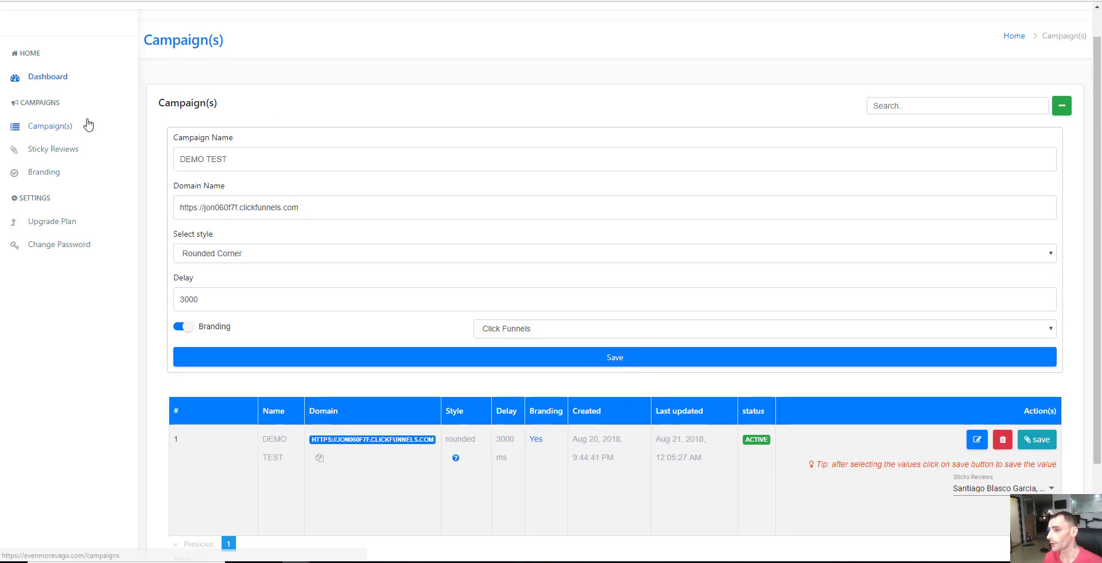
pyautogui.scroll(-2, 743, 264)
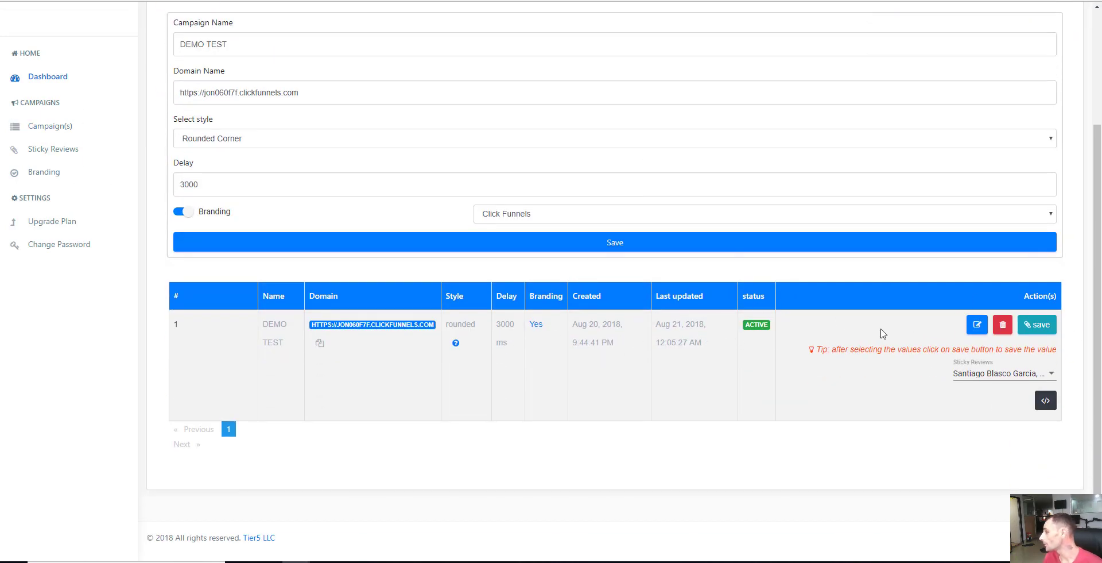
pyautogui.click(1037, 325)
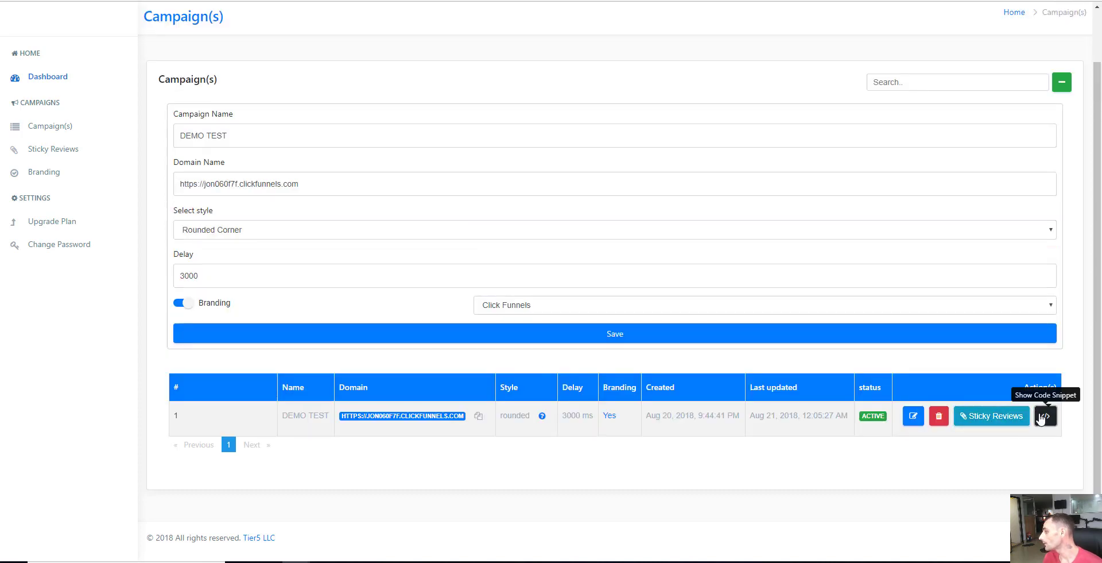
# Select DEMO TEST's embed script in the Copy Code Snippet window, then close it.
pyautogui.click(1046, 415)
pyautogui.moveTo(557, 329); pyautogui.dragTo(407, 296)
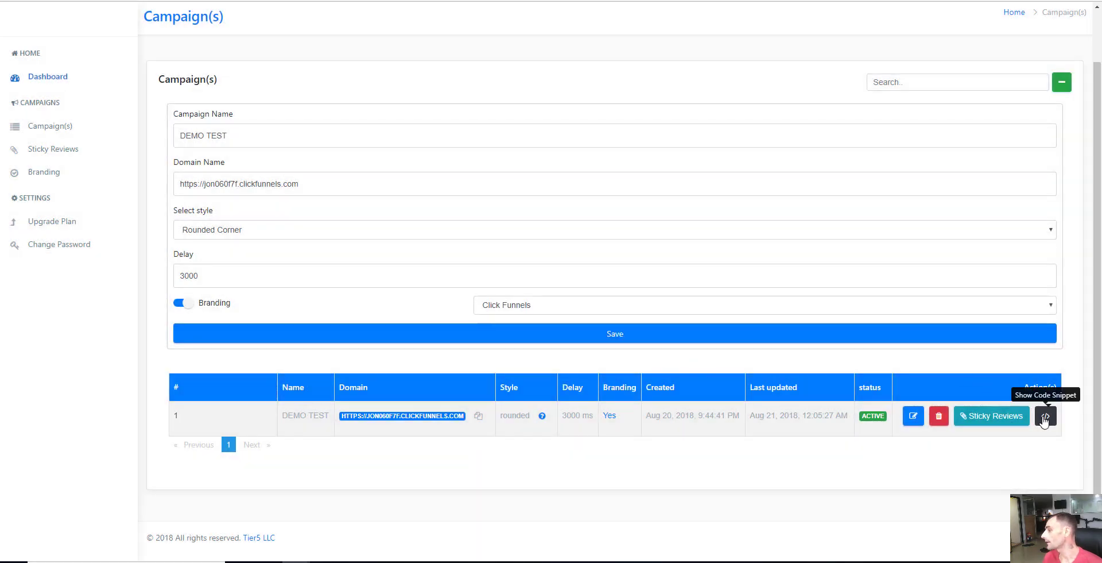
pyautogui.click(1046, 415)
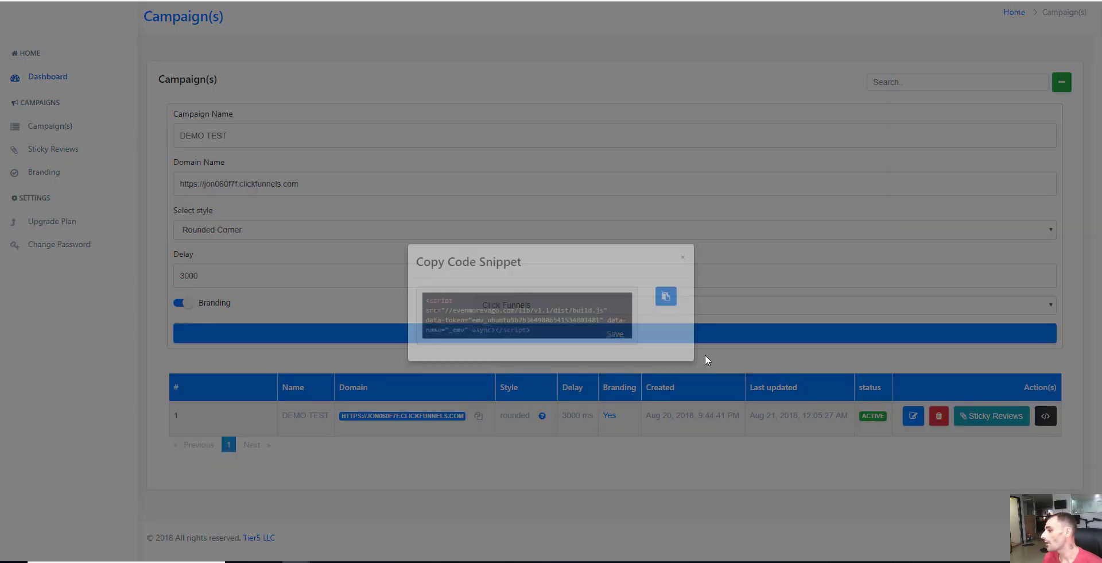
pyautogui.moveTo(546, 327); pyautogui.dragTo(411, 294)
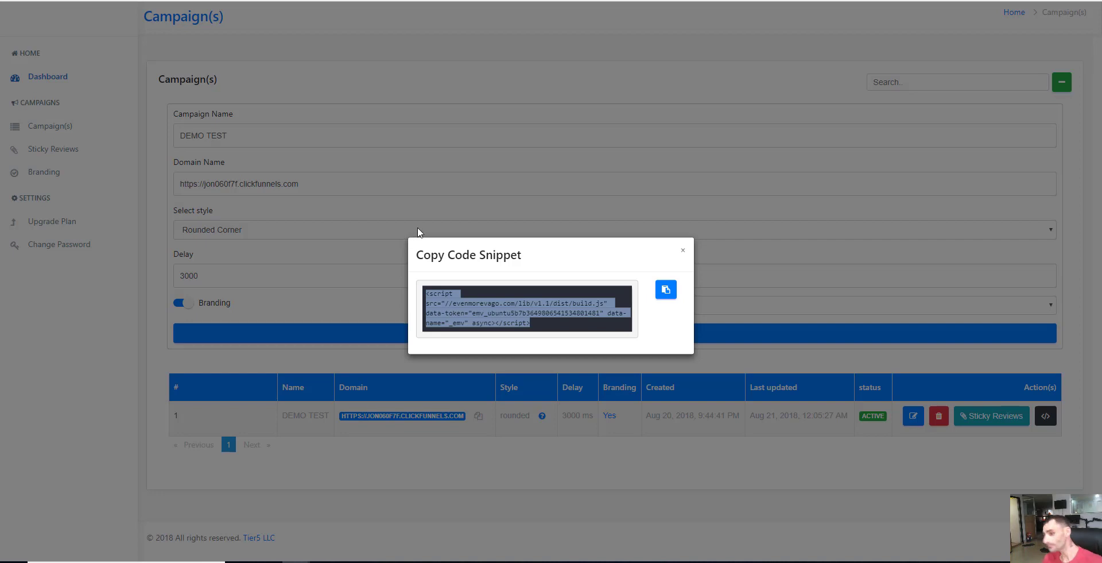
pyautogui.click(65, 181)
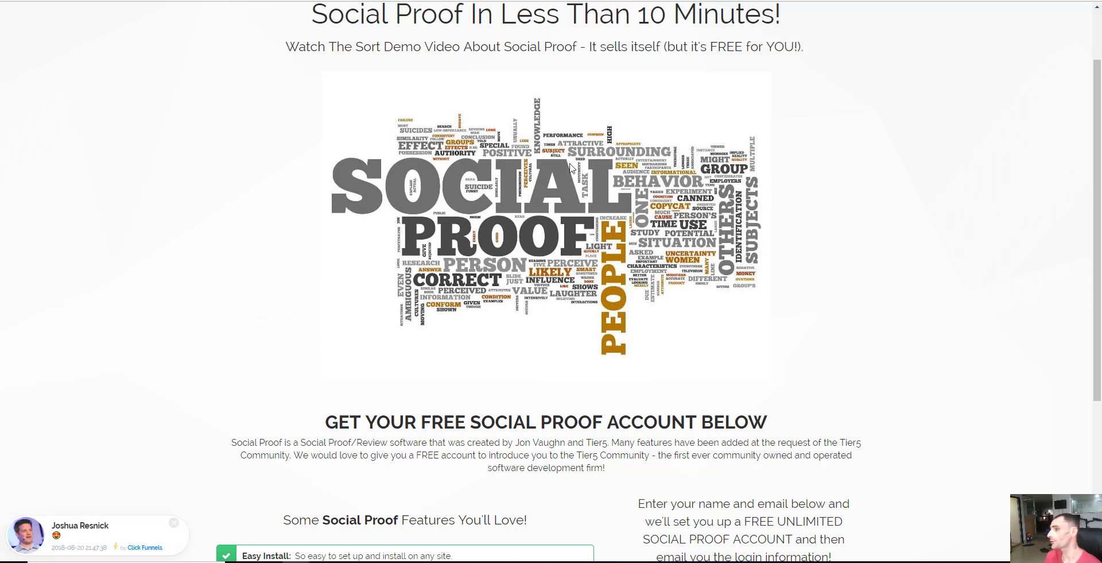
pyautogui.scroll(-5, 571, 167)
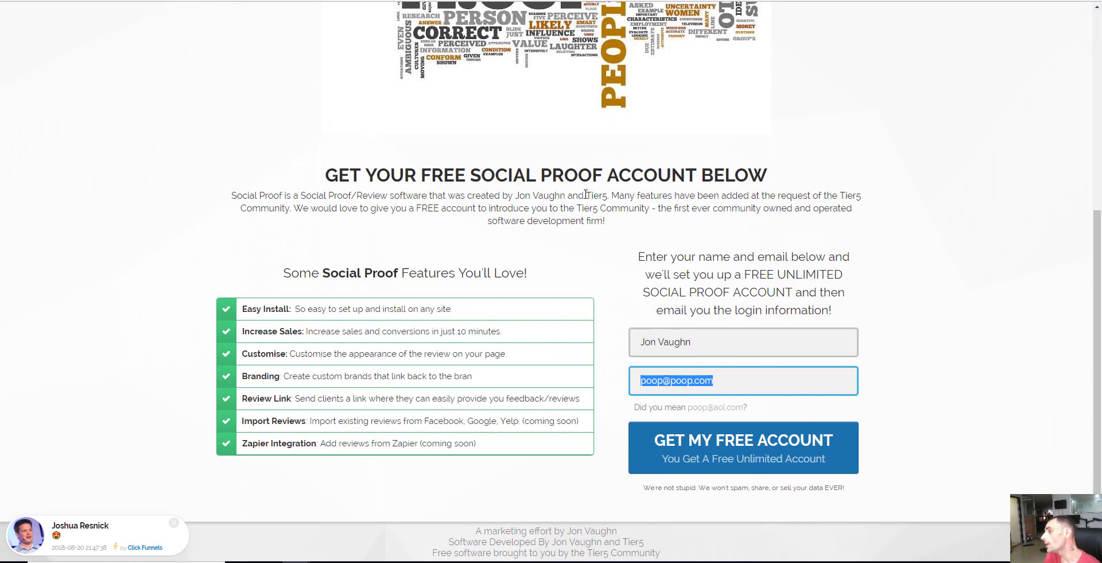
pyautogui.click(726, 353)
pyautogui.click(723, 380)
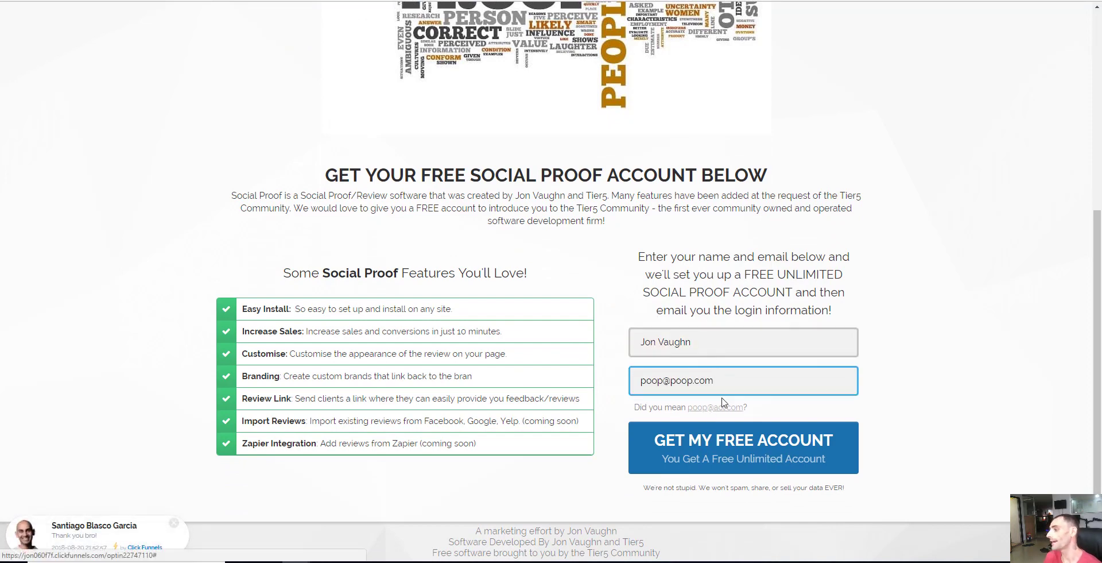
pyautogui.scroll(5, 574, 304)
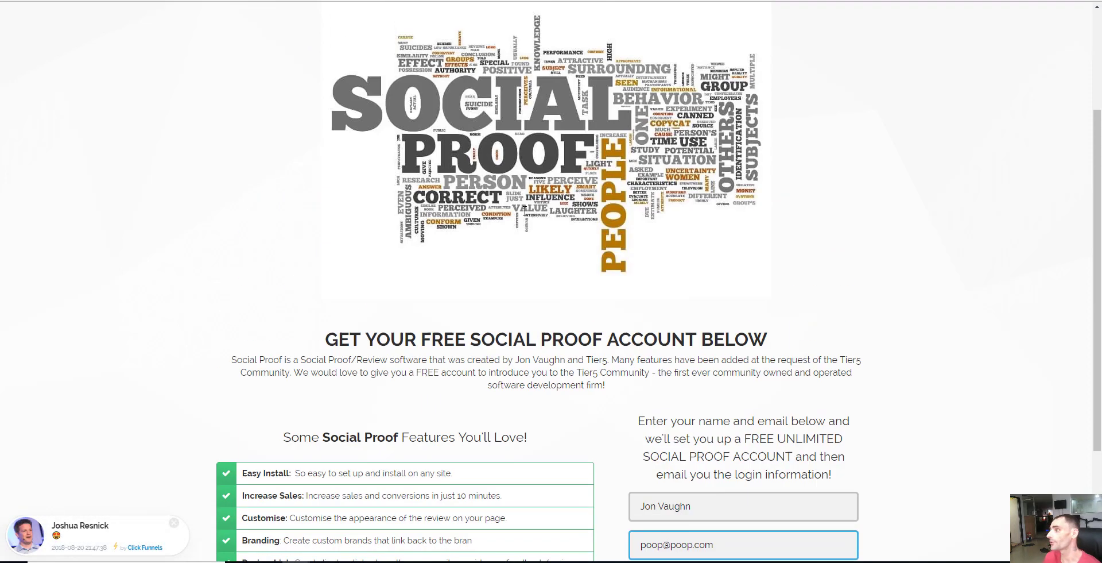